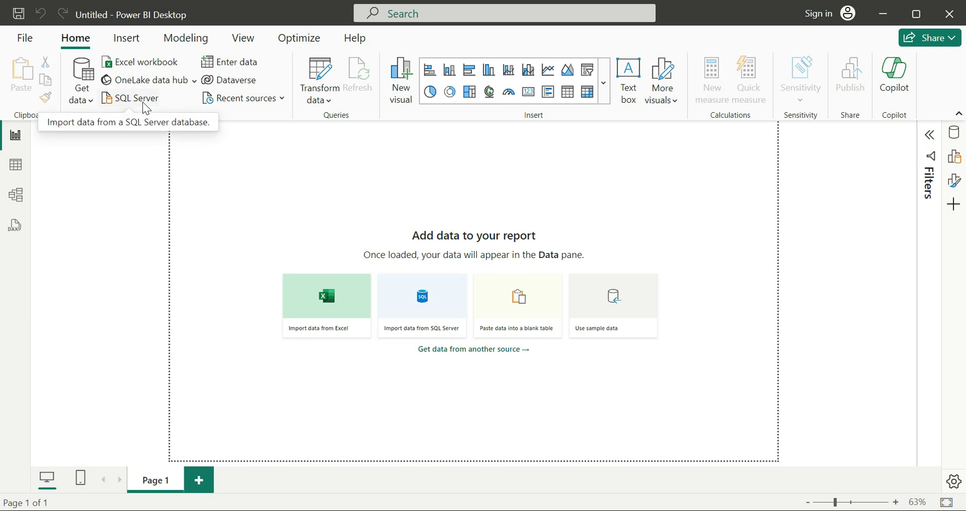
Launch the Power Query Editor from the Home ribbon for the empty report
{"action": "left_click", "coordinate": [77, 101]}
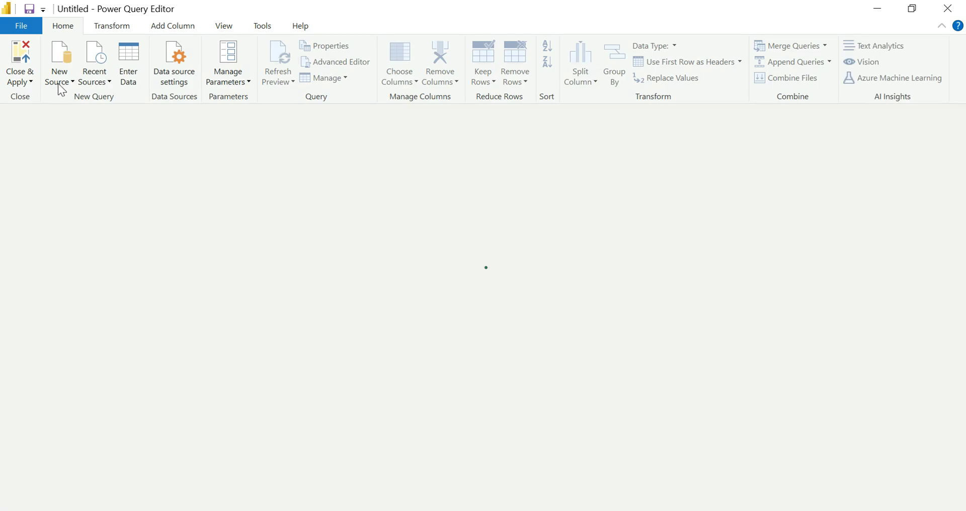
Look at the New Source list, then close the Power Query Editor without adding data
{"action": "left_click", "coordinate": [61, 81]}
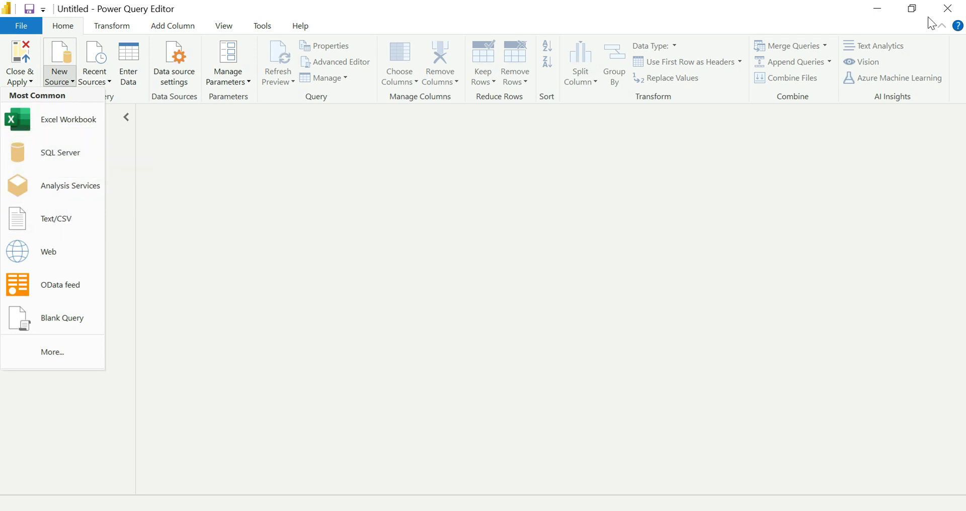
{"action": "left_click", "coordinate": [954, 14]}
{"action": "left_click", "coordinate": [955, 15]}
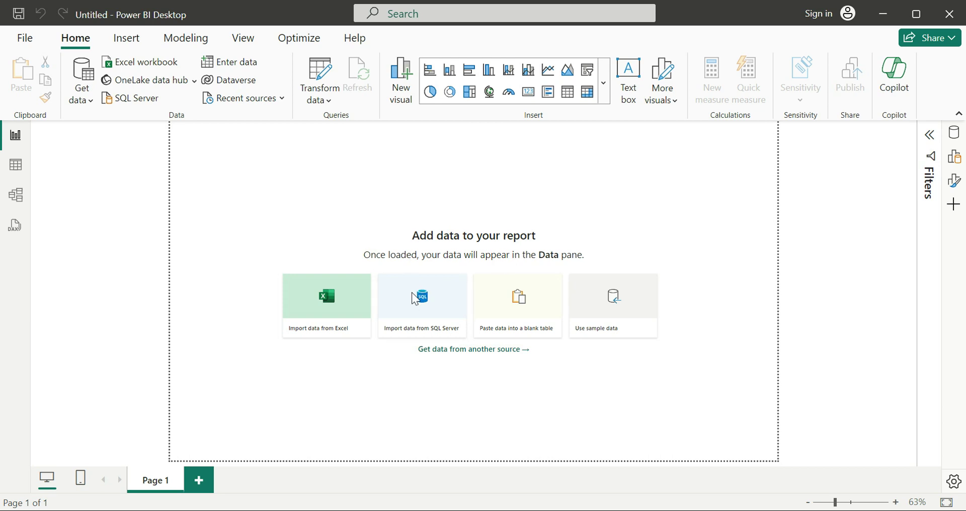
Start an Import-mode SQL Server connection to server DESKTOP-5LU2K60\SQLEXPRESS and confirm it
{"action": "left_click", "coordinate": [412, 295]}
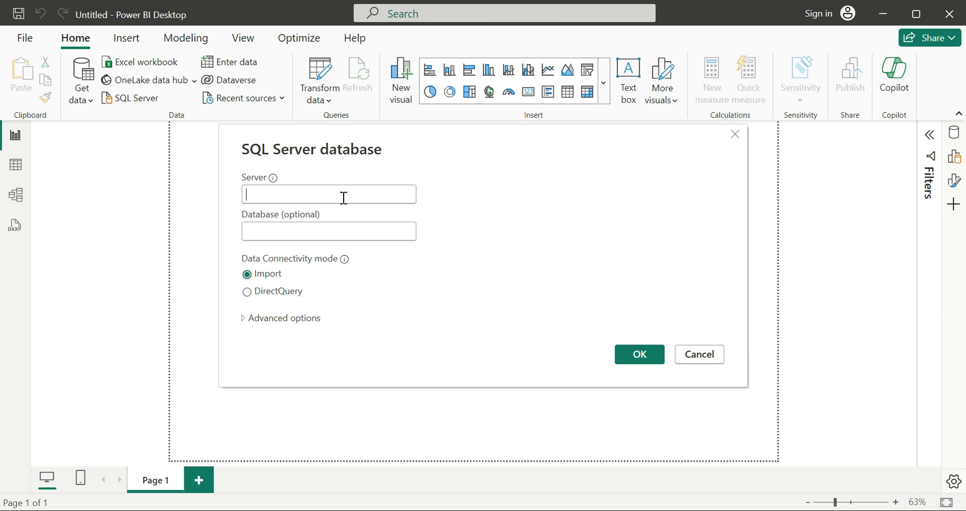
{"action": "left_click", "coordinate": [243, 319]}
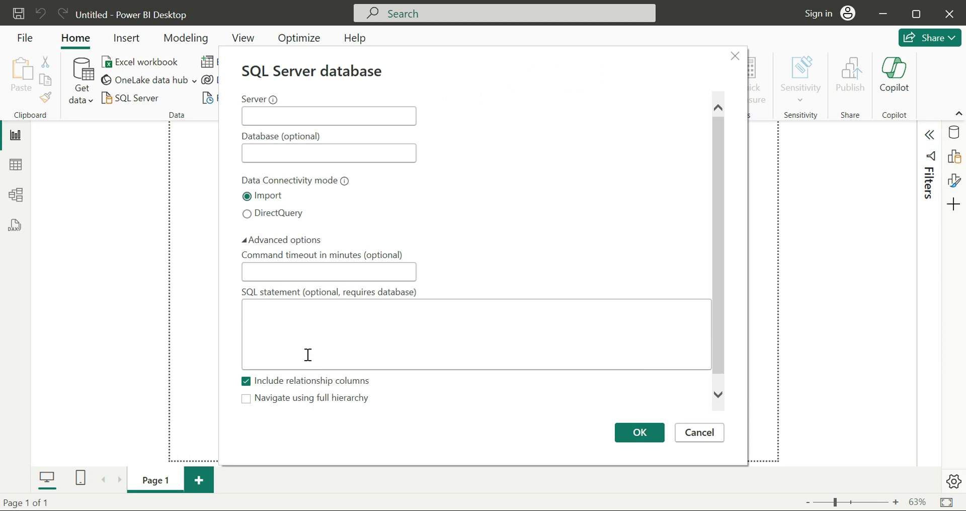
{"action": "left_click", "coordinate": [333, 123]}
{"action": "type", "text": "DESKTOP-5LU2K60\\SQLEXPRESS"}
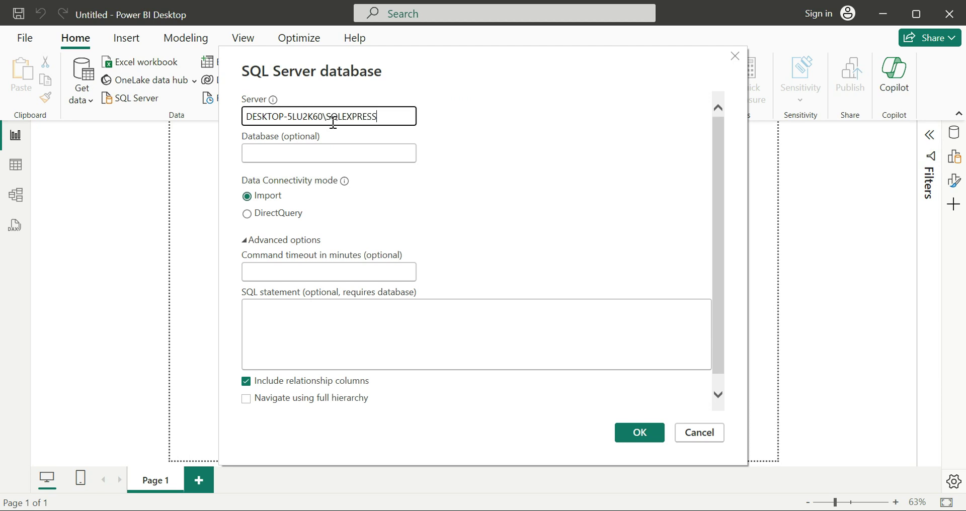
{"action": "left_click", "coordinate": [638, 439]}
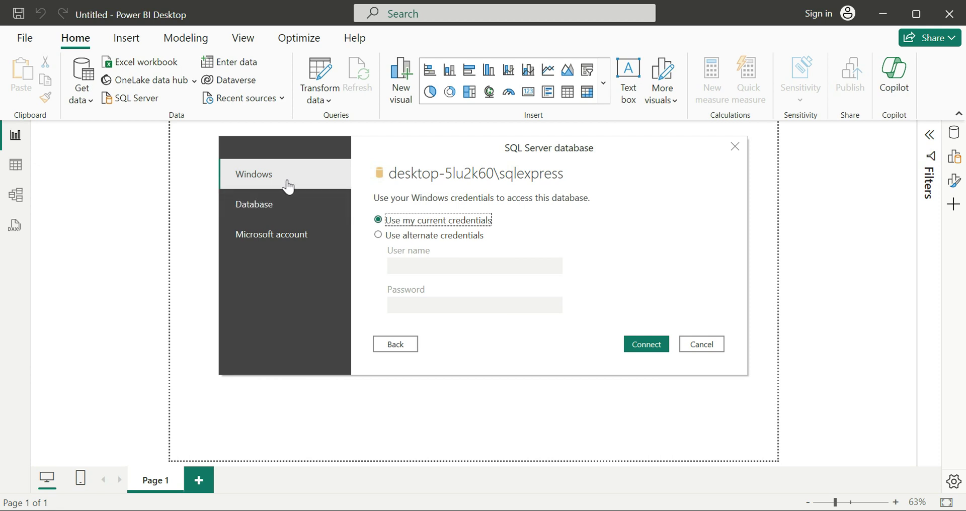
Review the sign-in options, then connect with current Windows credentials, accepting an unencrypted connection
{"action": "left_click", "coordinate": [288, 210]}
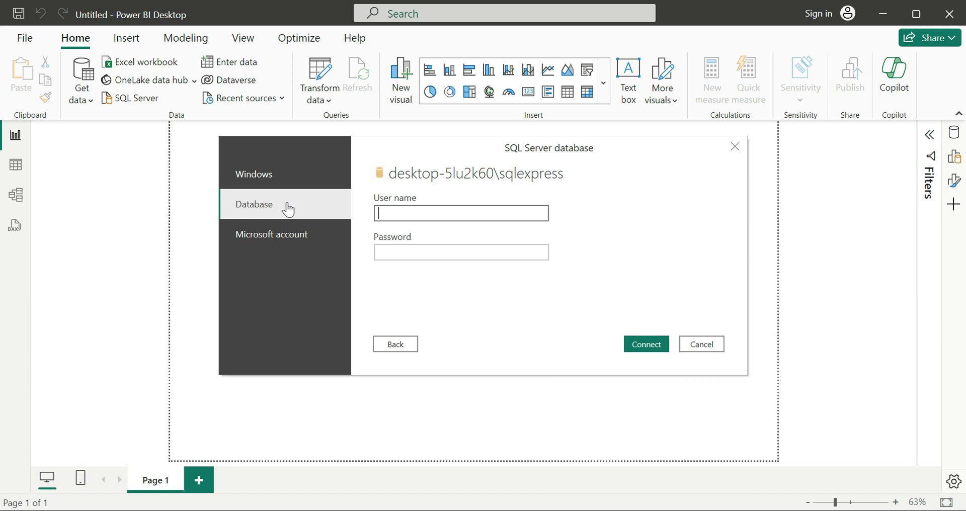
{"action": "left_click", "coordinate": [283, 241]}
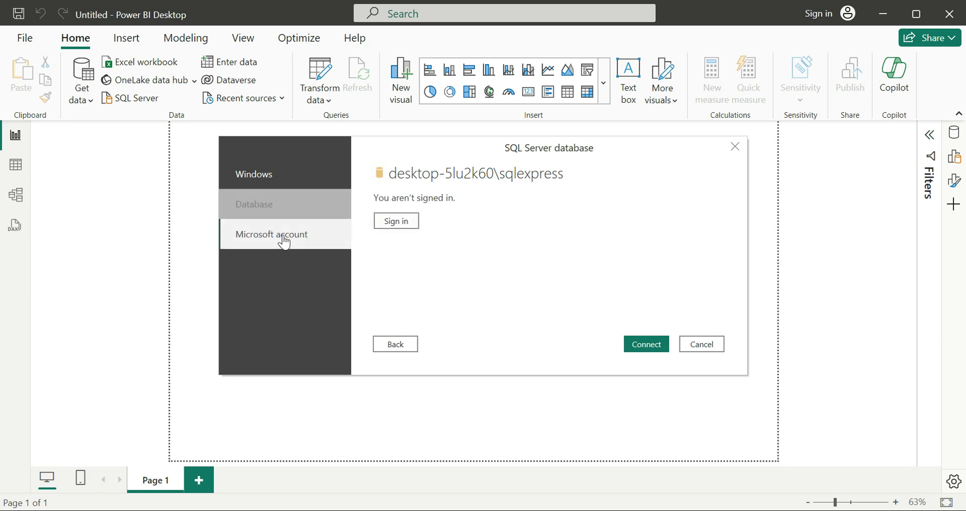
{"action": "left_click", "coordinate": [282, 176]}
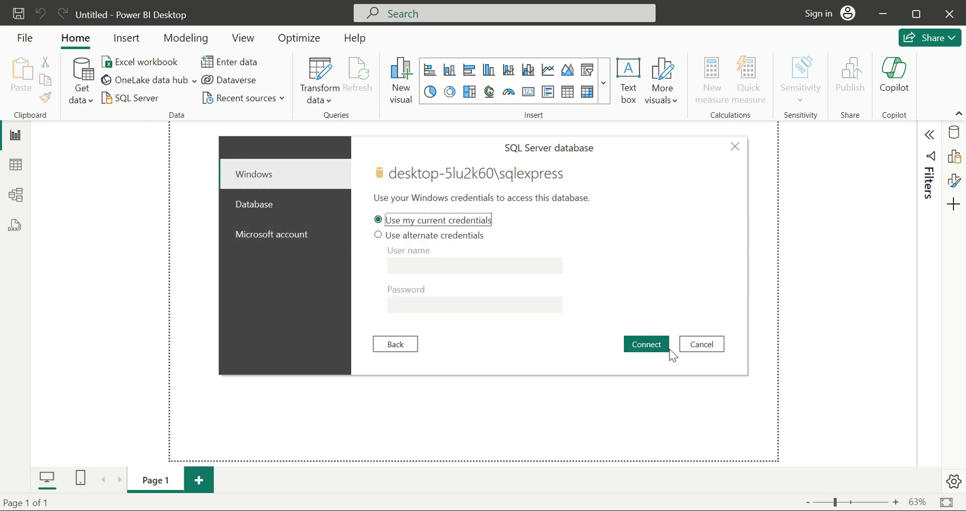
{"action": "left_click", "coordinate": [654, 345]}
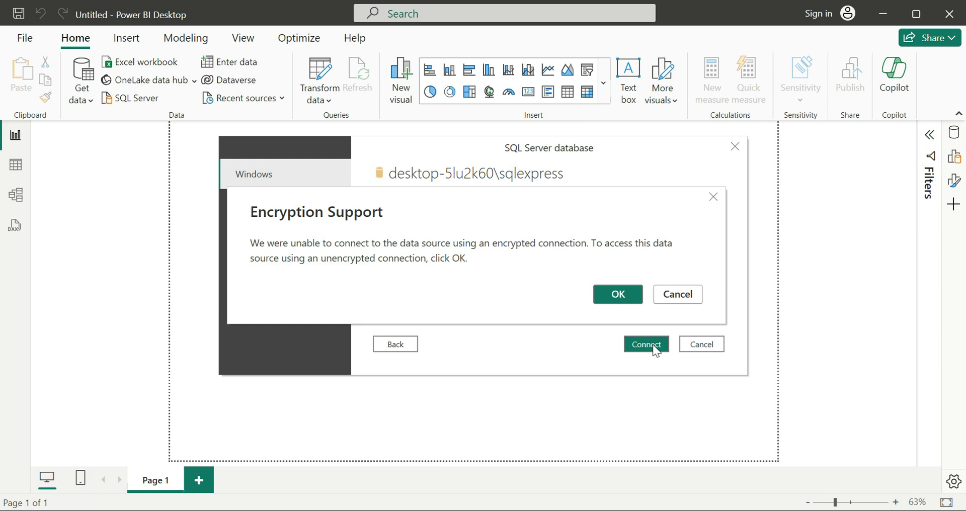
{"action": "left_click", "coordinate": [617, 293]}
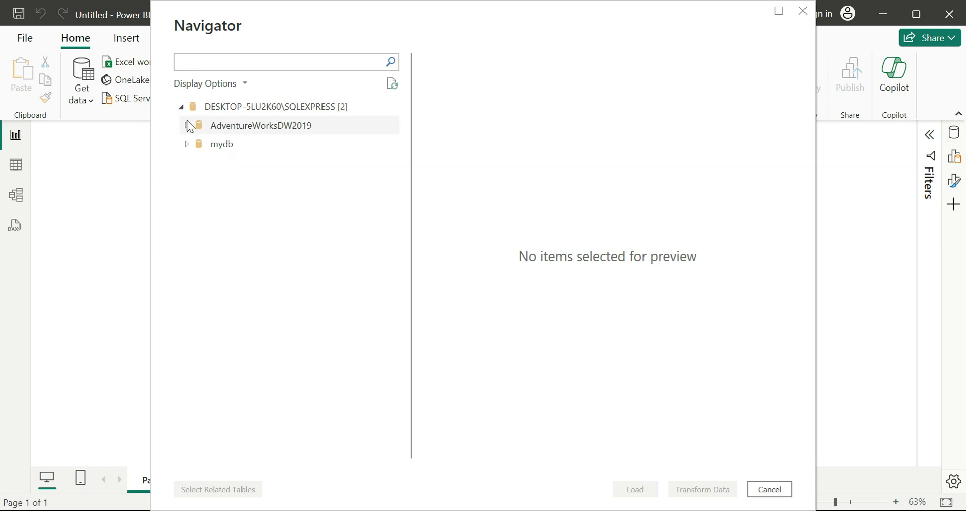
Load DimProduct, DimProductCategory, DimProductSubcategory and FactInternetSales from AdventureWorksDW2019 via Navigator
{"action": "left_click", "coordinate": [187, 124]}
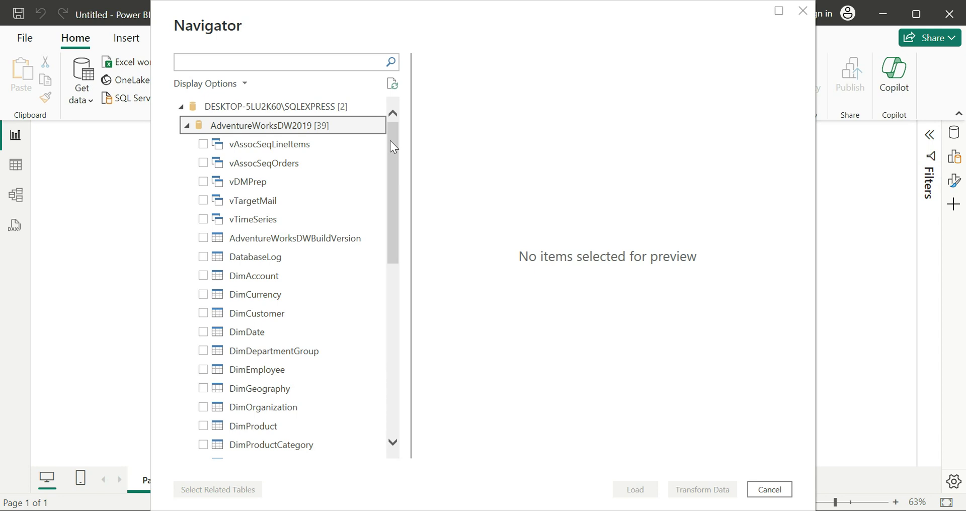
{"action": "left_click_drag", "start_coordinate": [391, 140], "coordinate": [416, 339]}
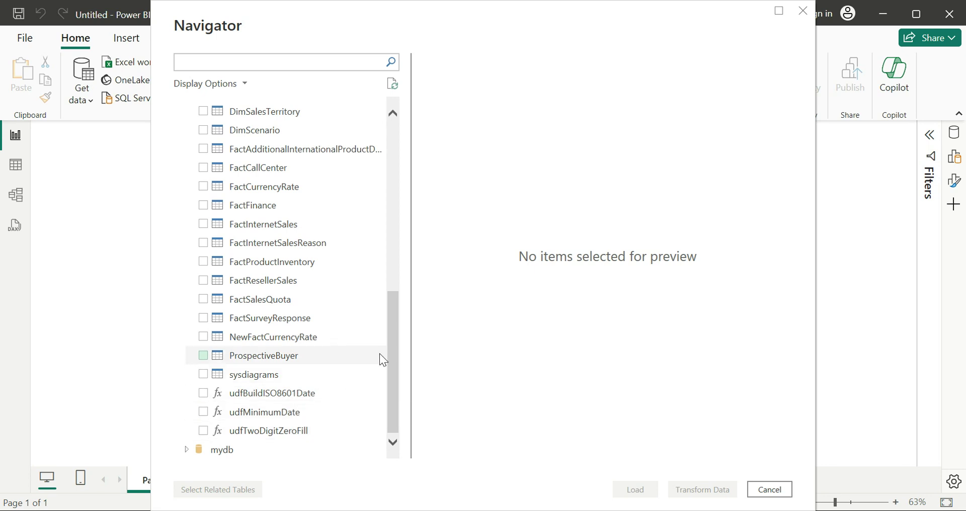
{"action": "left_click_drag", "start_coordinate": [393, 361], "coordinate": [398, 159]}
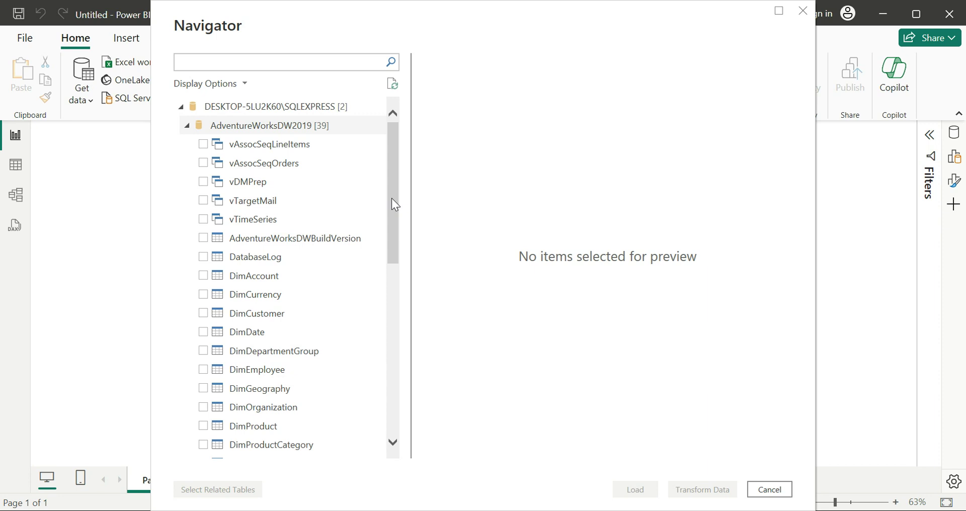
{"action": "left_click_drag", "start_coordinate": [393, 216], "coordinate": [388, 322]}
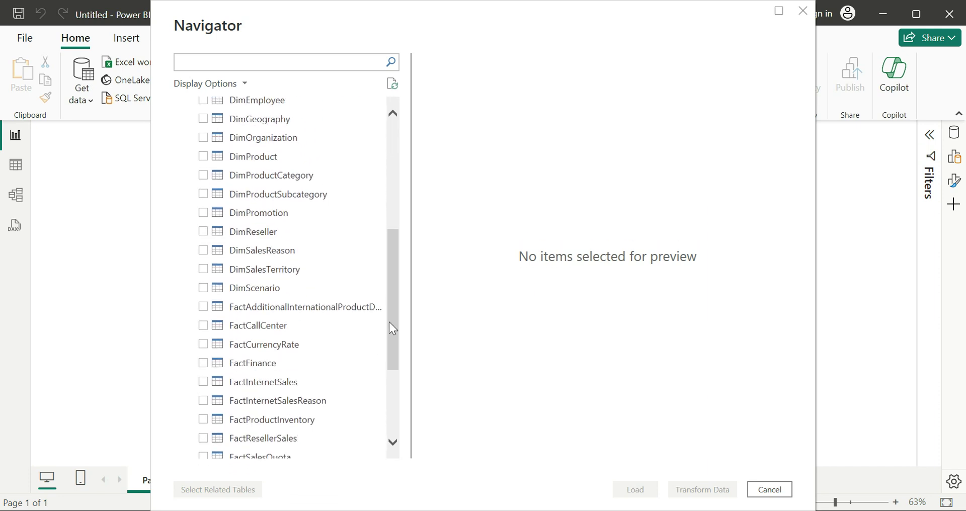
{"action": "left_click", "coordinate": [204, 158]}
{"action": "left_click", "coordinate": [203, 175]}
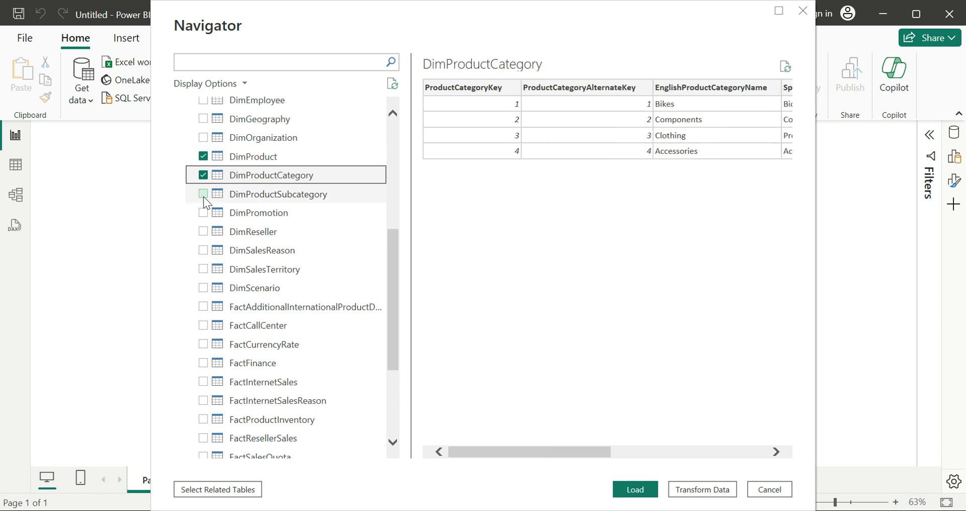
{"action": "left_click", "coordinate": [204, 196]}
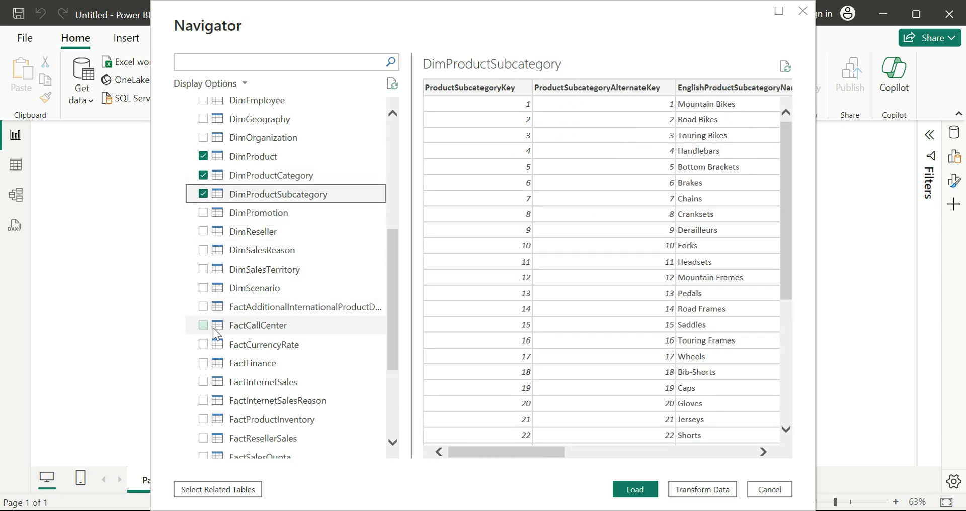
{"action": "left_click", "coordinate": [204, 382]}
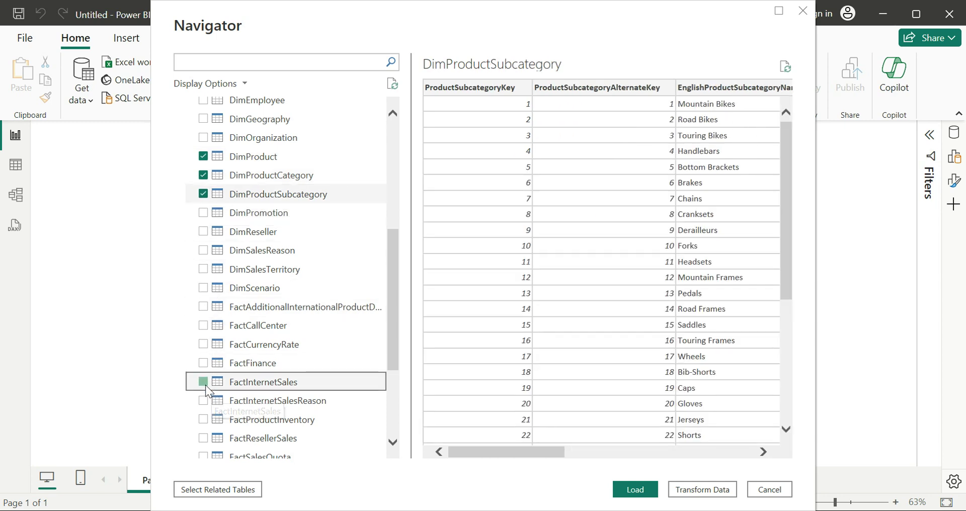
{"action": "left_click", "coordinate": [640, 497]}
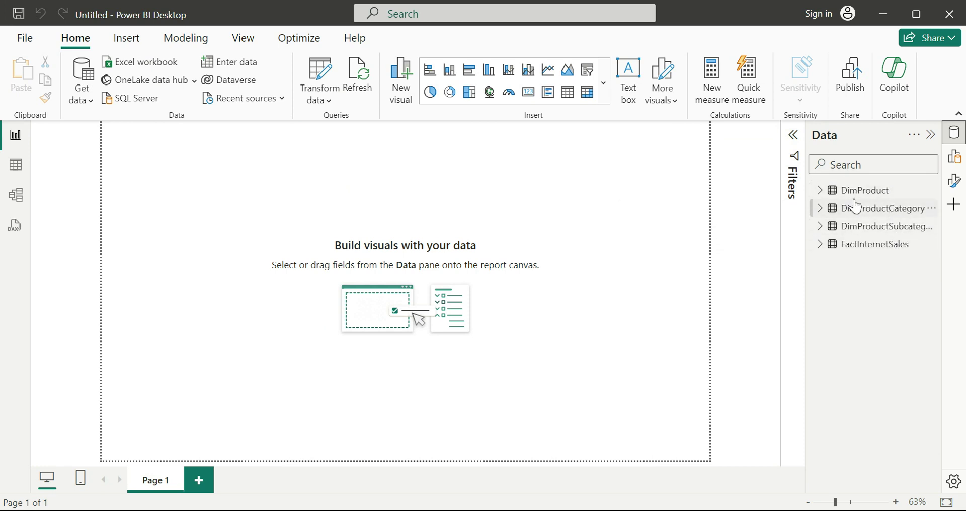
Confirm the four AdventureWorksDW2019 tables appear in the Data pane after loading
{"action": "mouse_move", "coordinate": [860, 206]}
In Model view, arrange DimProductCategory, DimProductSubcategory and DimProduct cards into a tidy chain from FactInternetSales
{"action": "left_click", "coordinate": [11, 204]}
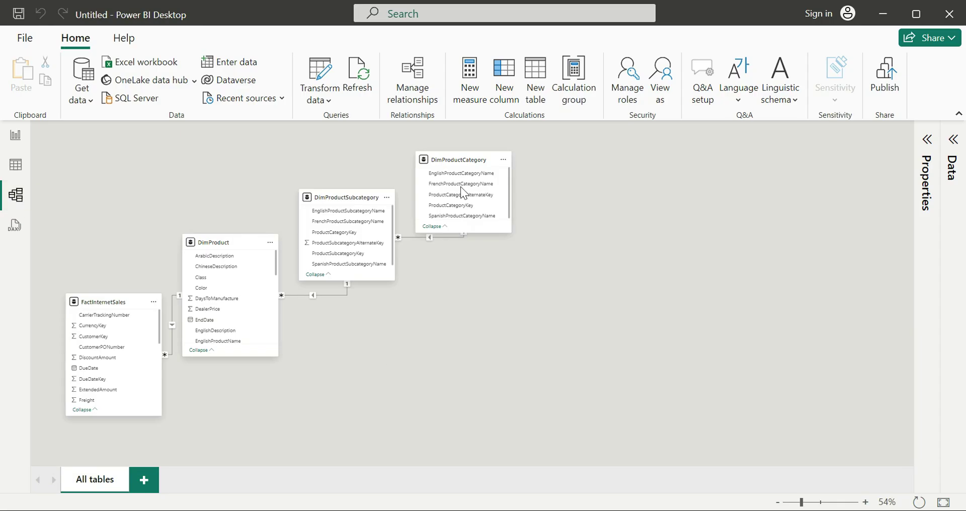
{"action": "left_click_drag", "start_coordinate": [469, 160], "coordinate": [568, 165]}
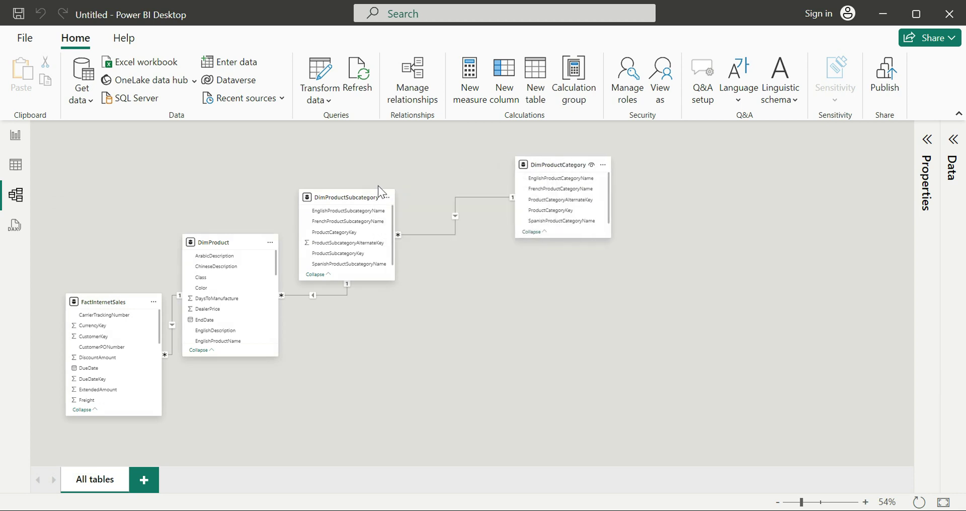
{"action": "left_click_drag", "start_coordinate": [350, 200], "coordinate": [376, 170]}
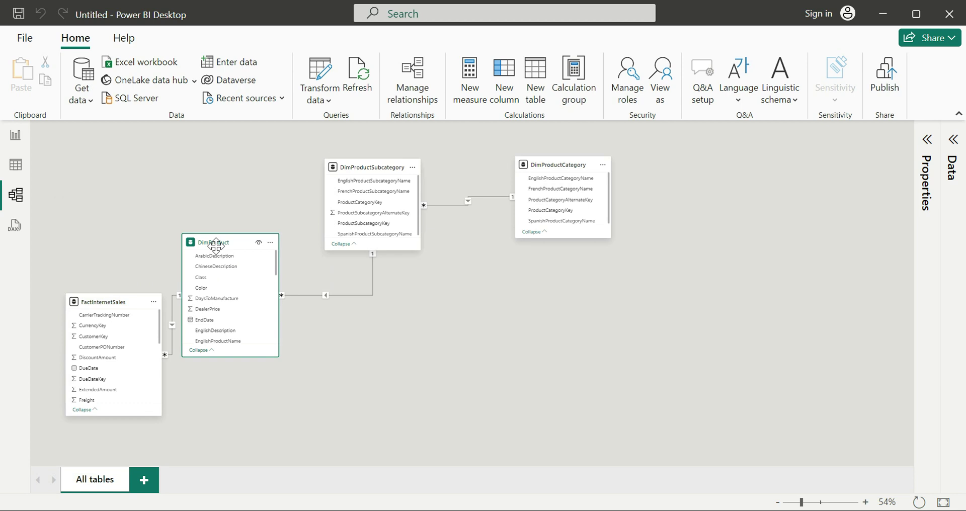
{"action": "left_click_drag", "start_coordinate": [218, 249], "coordinate": [277, 311]}
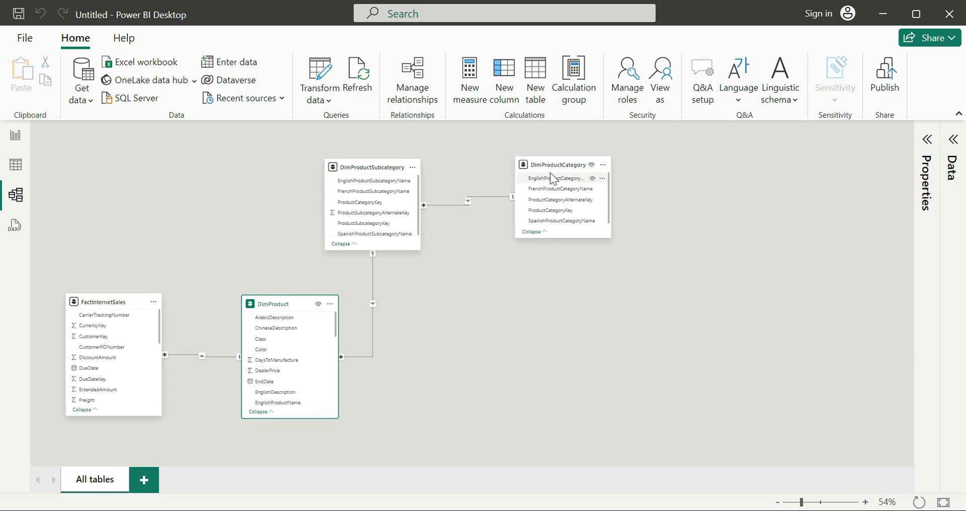
{"action": "left_click_drag", "start_coordinate": [553, 170], "coordinate": [553, 177]}
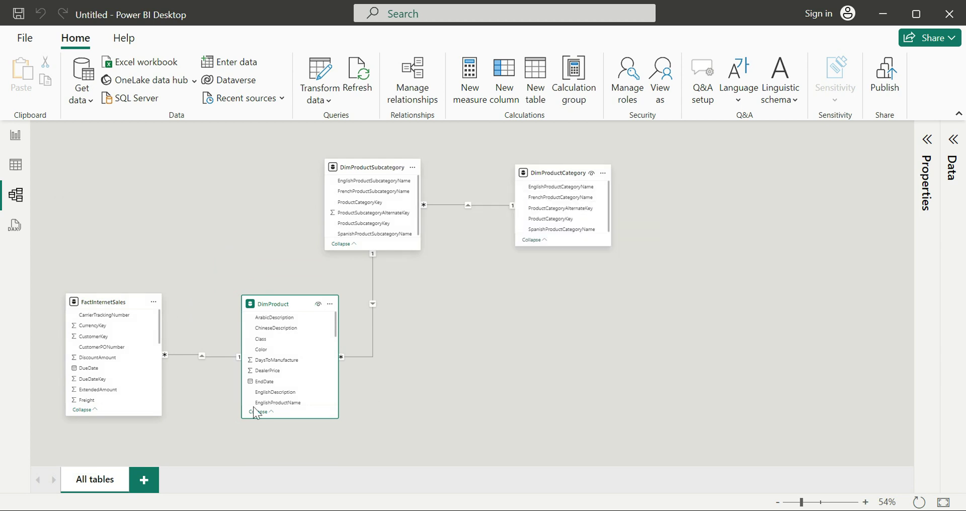
On the report canvas, start a visual with the English subcategory name from DimProductSubcategory
{"action": "left_click", "coordinate": [16, 135]}
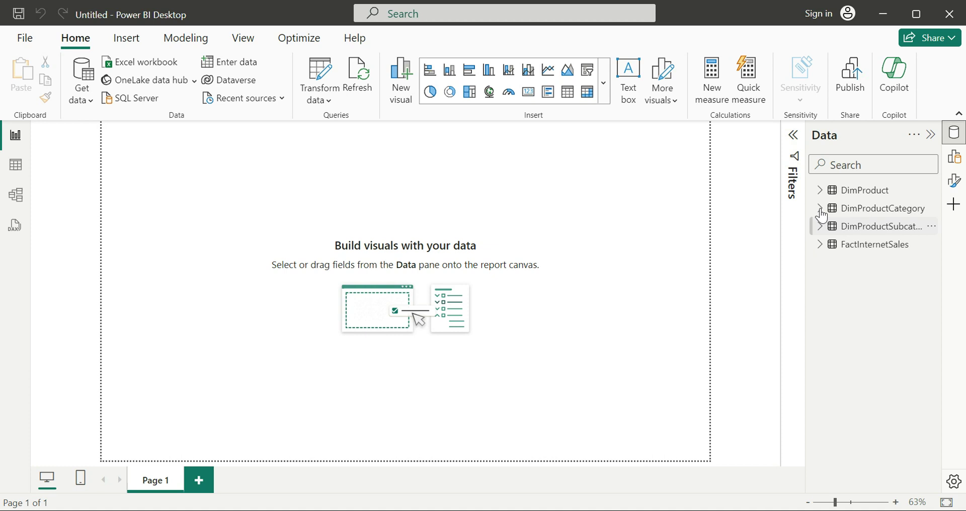
{"action": "mouse_move", "coordinate": [823, 232]}
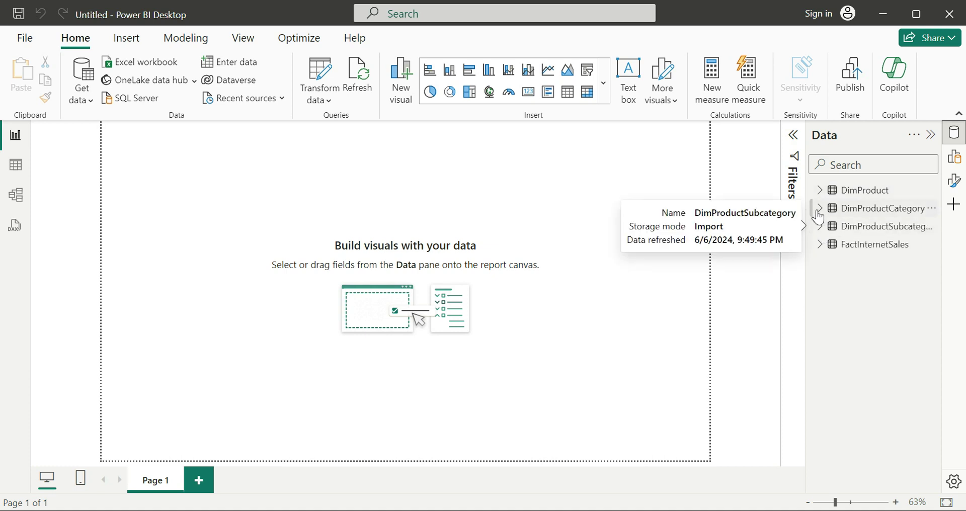
{"action": "left_click", "coordinate": [819, 208]}
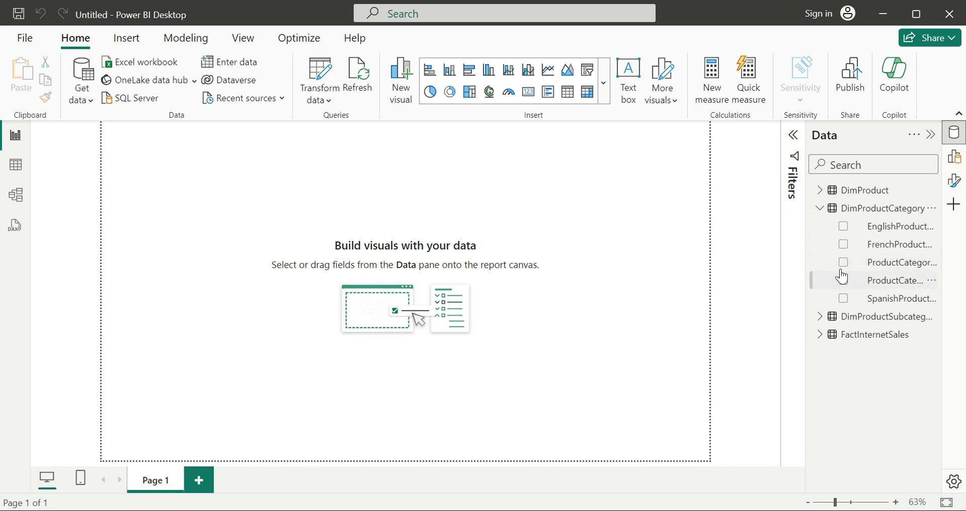
{"action": "left_click", "coordinate": [821, 208]}
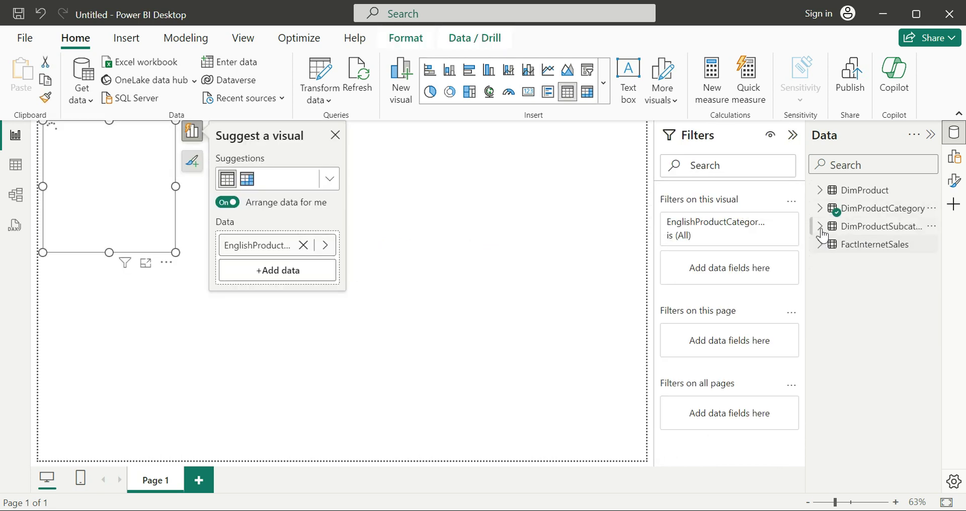
{"action": "left_click", "coordinate": [821, 227]}
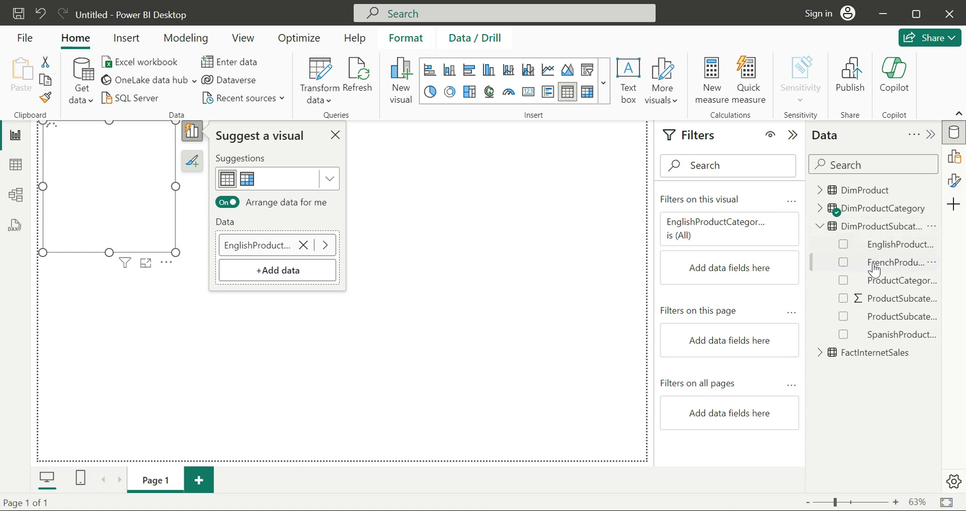
{"action": "left_click", "coordinate": [844, 244]}
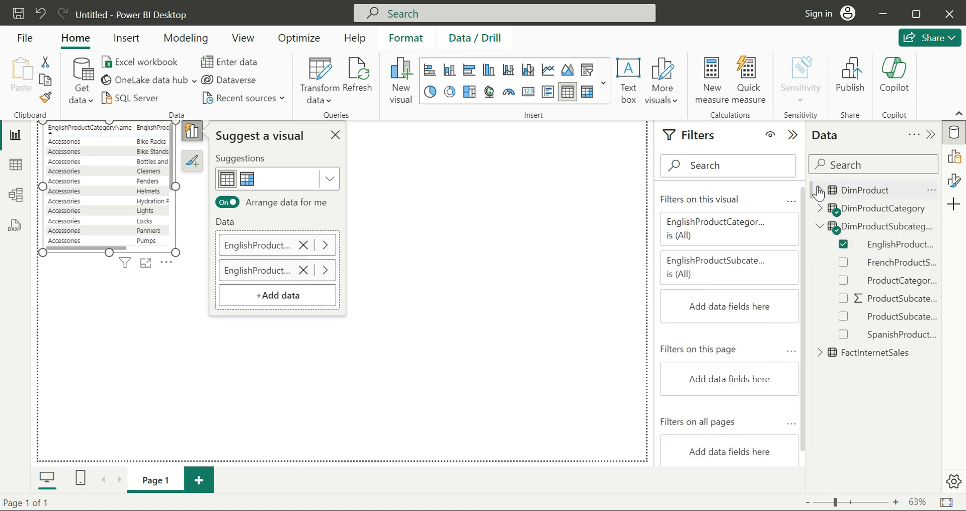
Add EnglishProductName and Sum of SalesAmount to the visual and expand visual suggestions
{"action": "left_click", "coordinate": [819, 190]}
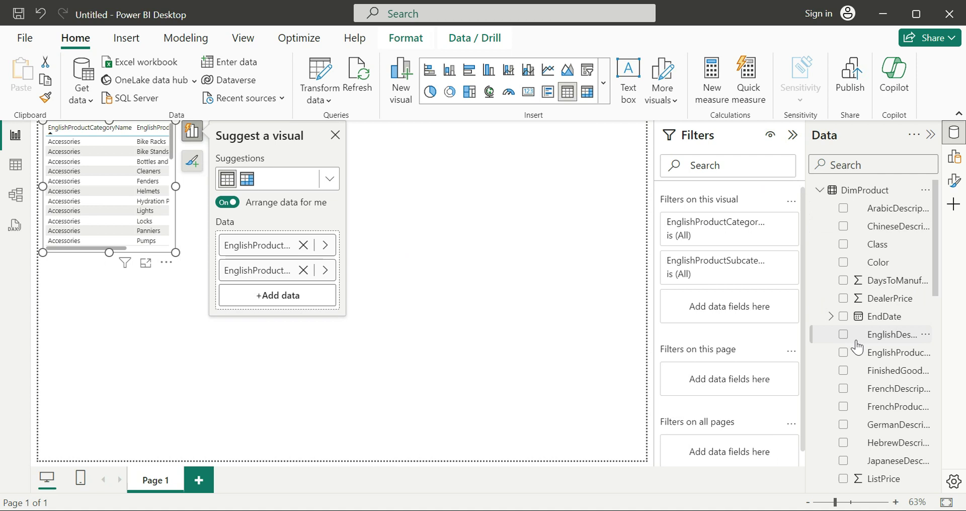
{"action": "left_click", "coordinate": [844, 353]}
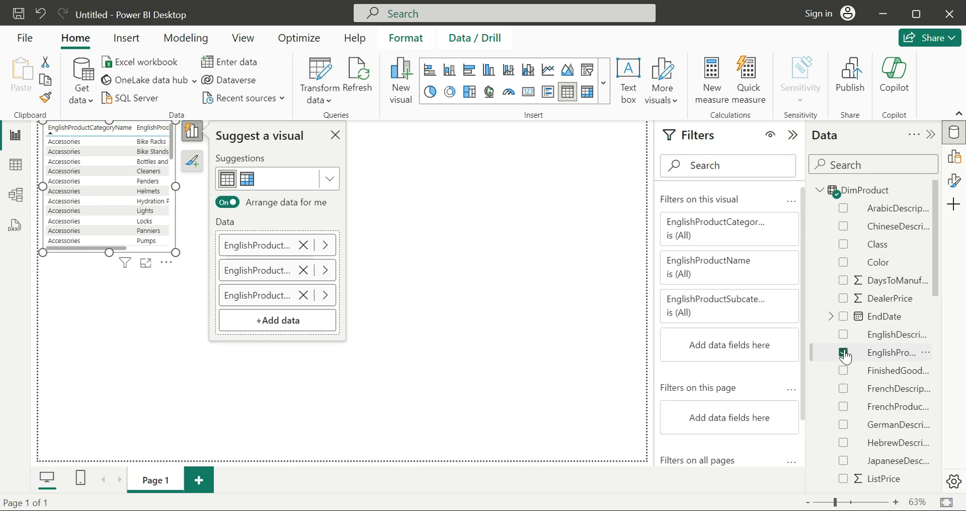
{"action": "left_click", "coordinate": [820, 191]}
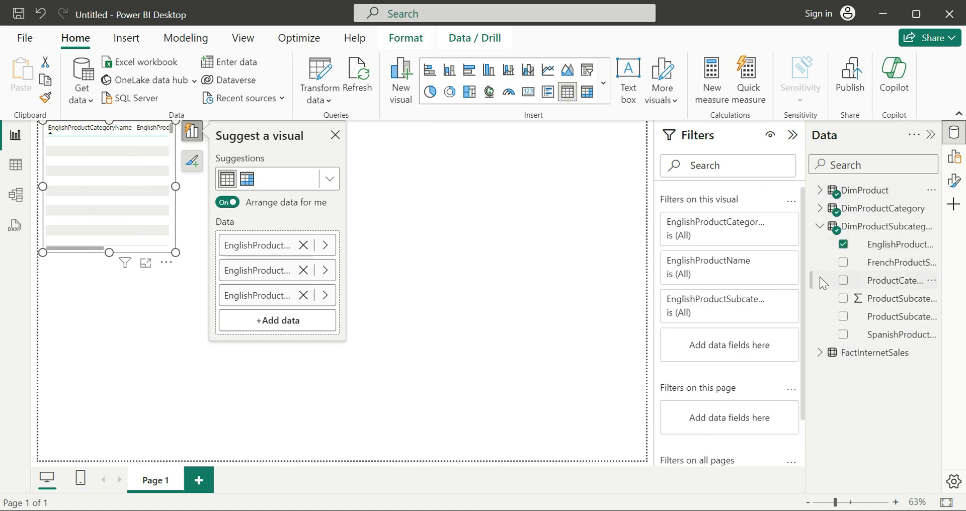
{"action": "left_click", "coordinate": [820, 352]}
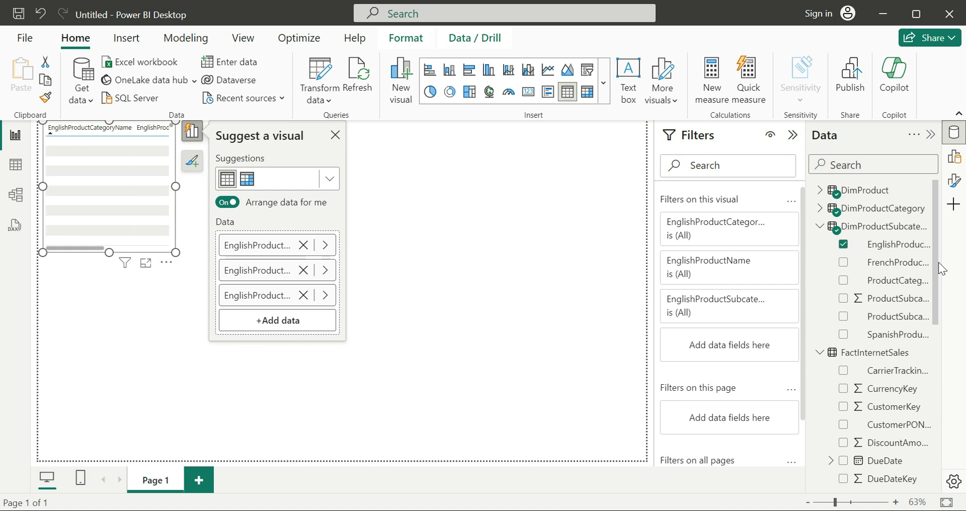
{"action": "left_click_drag", "start_coordinate": [936, 308], "coordinate": [953, 455]}
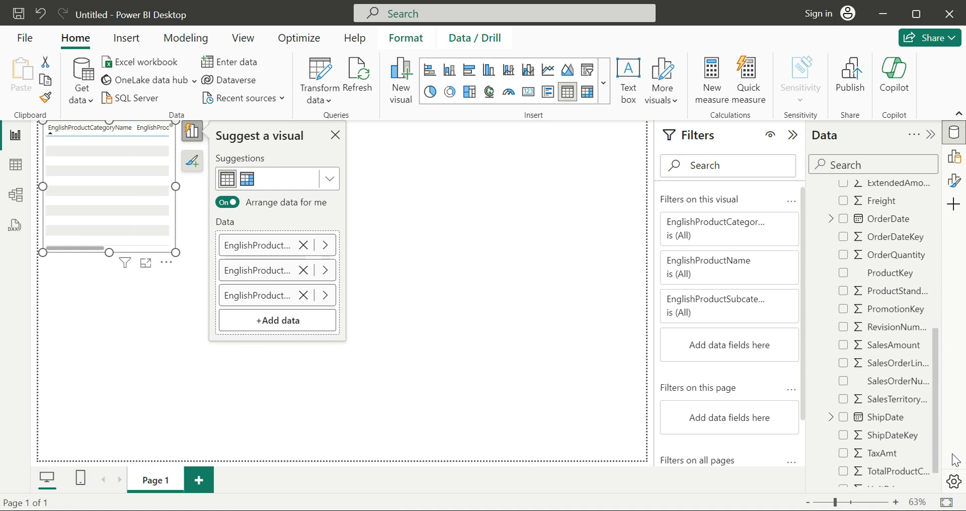
{"action": "left_click", "coordinate": [844, 346]}
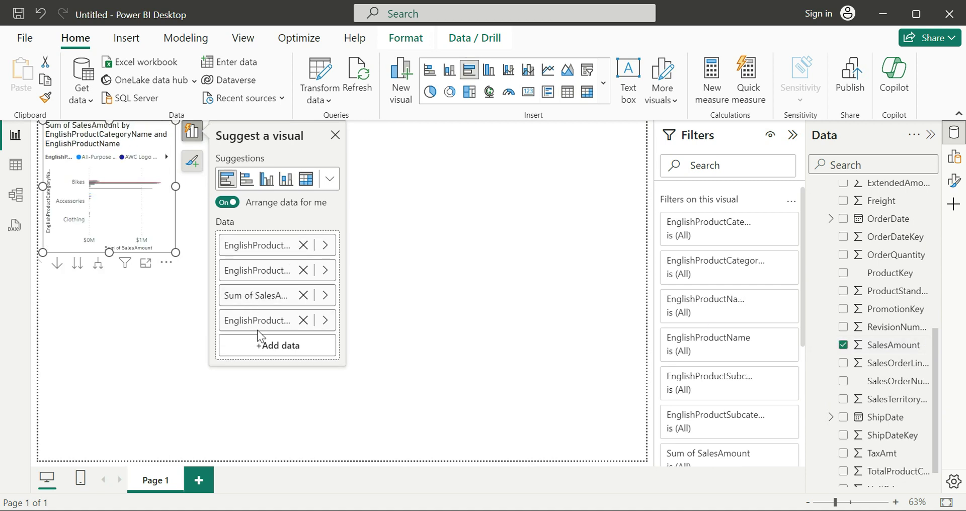
{"action": "left_click", "coordinate": [330, 178]}
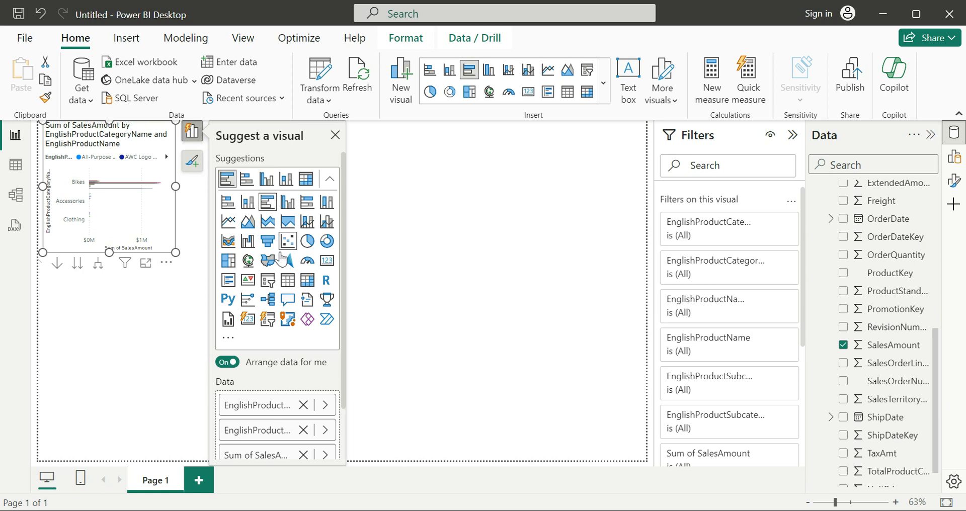
Convert the visual to an enlarged table, add blank Page 2, and open the SQL Server dialog
{"action": "left_click", "coordinate": [286, 287]}
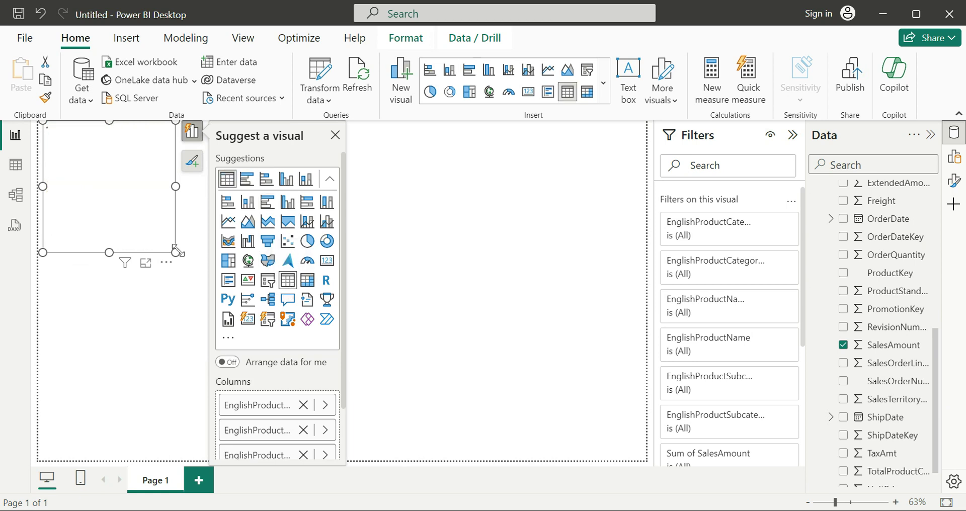
{"action": "left_click_drag", "start_coordinate": [177, 251], "coordinate": [513, 436]}
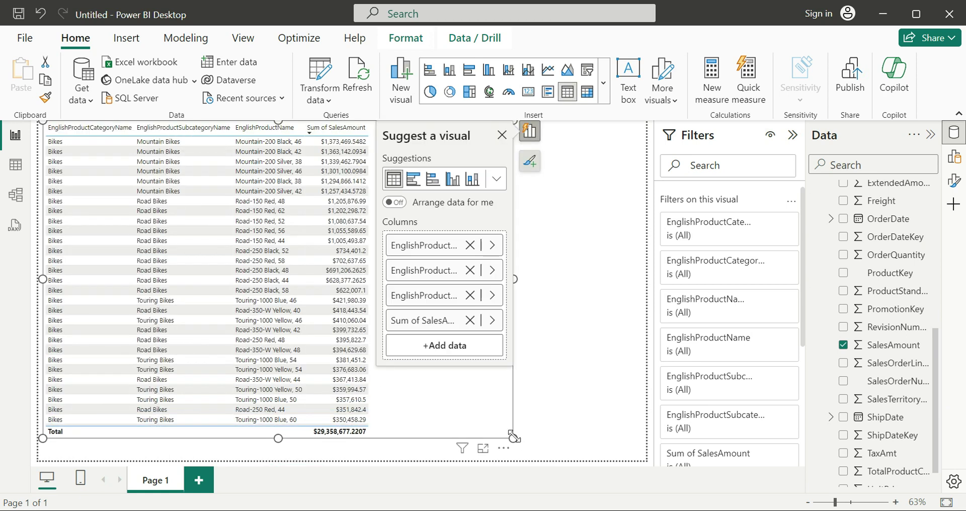
{"action": "left_click", "coordinate": [530, 138]}
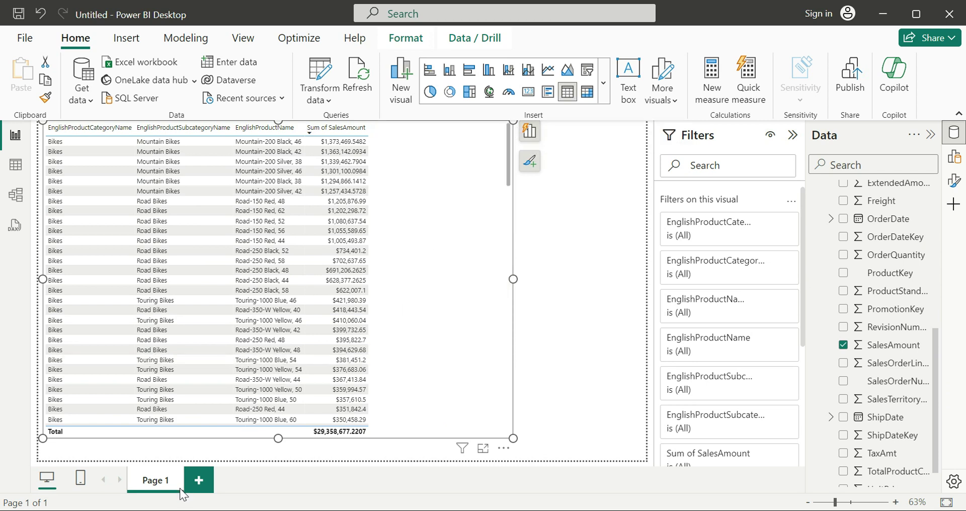
{"action": "left_click", "coordinate": [198, 481]}
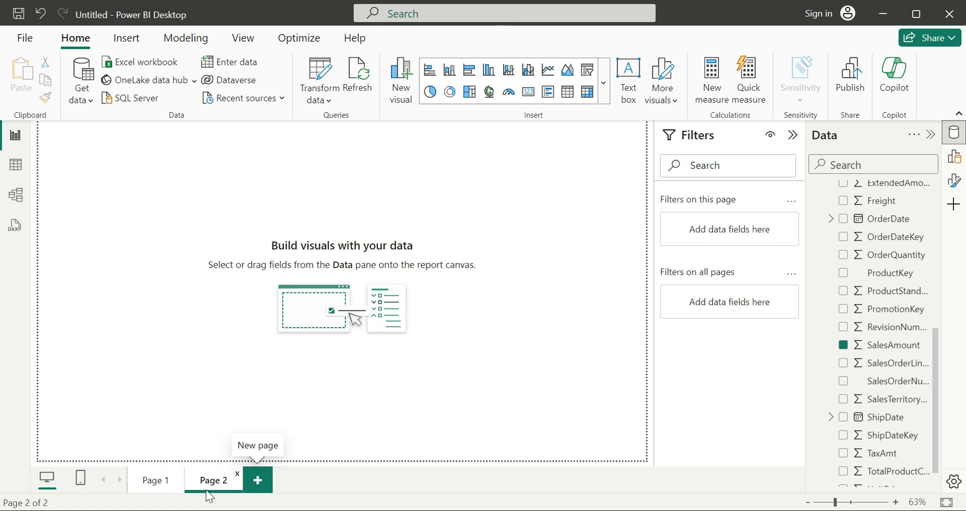
{"action": "left_click", "coordinate": [143, 104]}
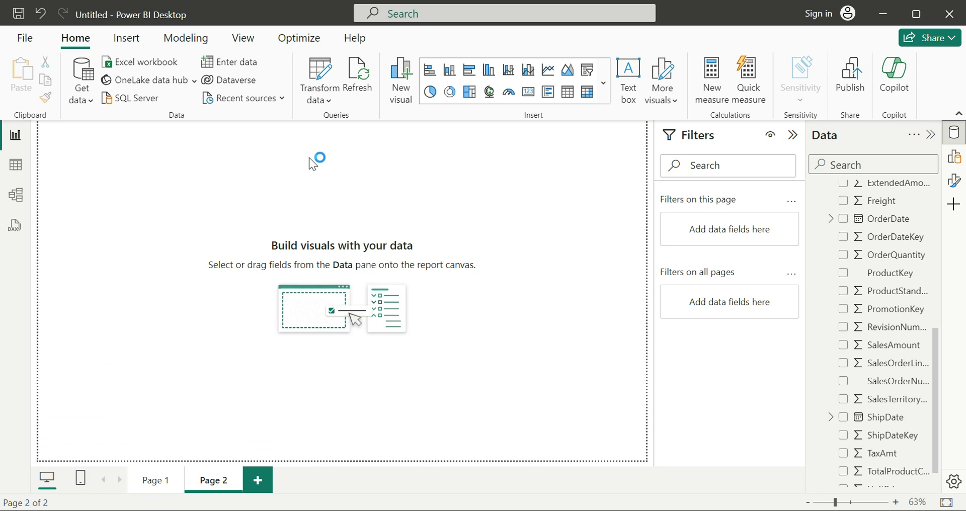
Enter server DESKTOP-5LU2K60\SQLEXPRESS and database AdventureWorksDW2019, and select DirectQuery mode
{"action": "left_click", "coordinate": [285, 195]}
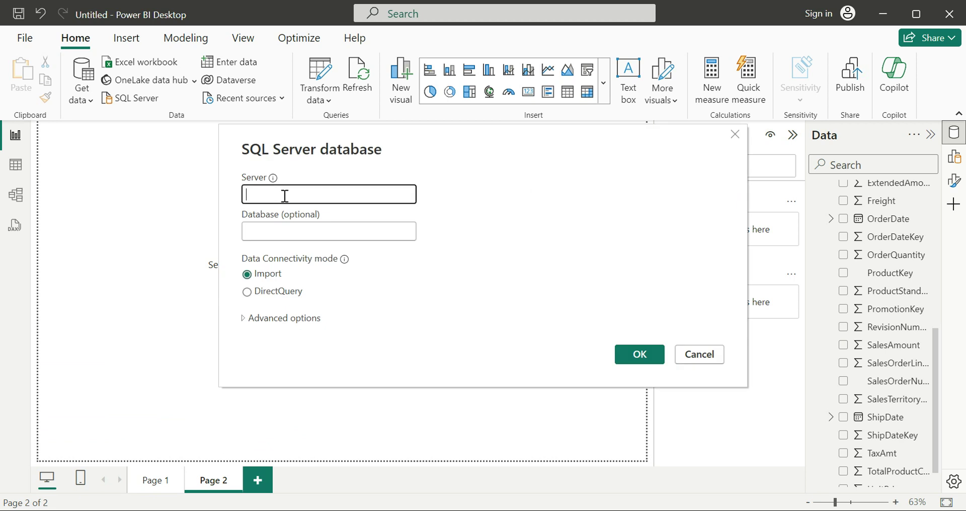
{"action": "type", "text": "DESKTOP-5LU2K60\\SQLEXPRESS"}
{"action": "left_click", "coordinate": [278, 232]}
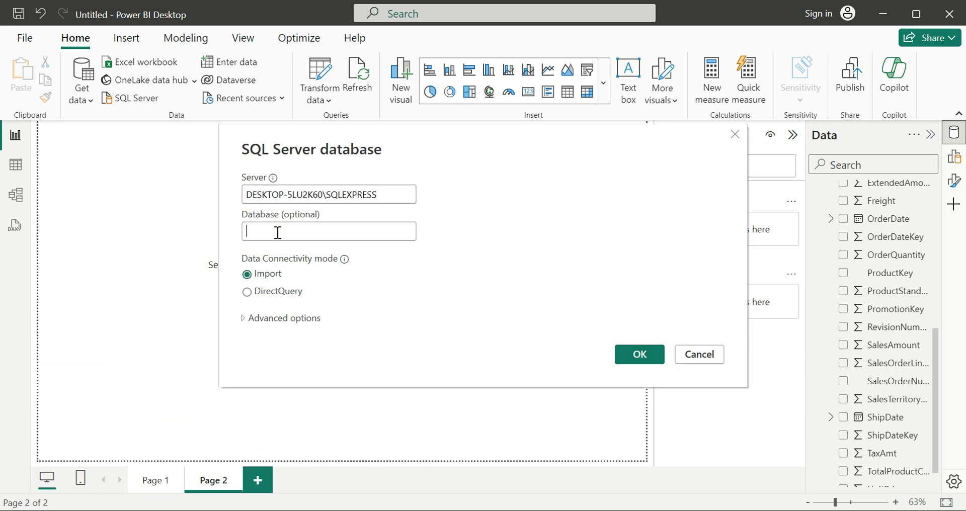
{"action": "type", "text": "Adventur"}
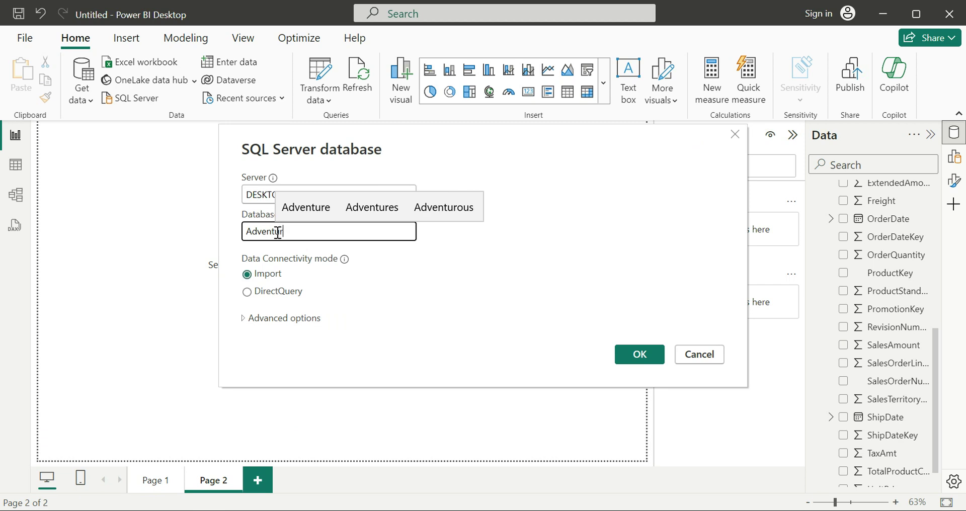
{"action": "type", "text": "eWorksDW2019"}
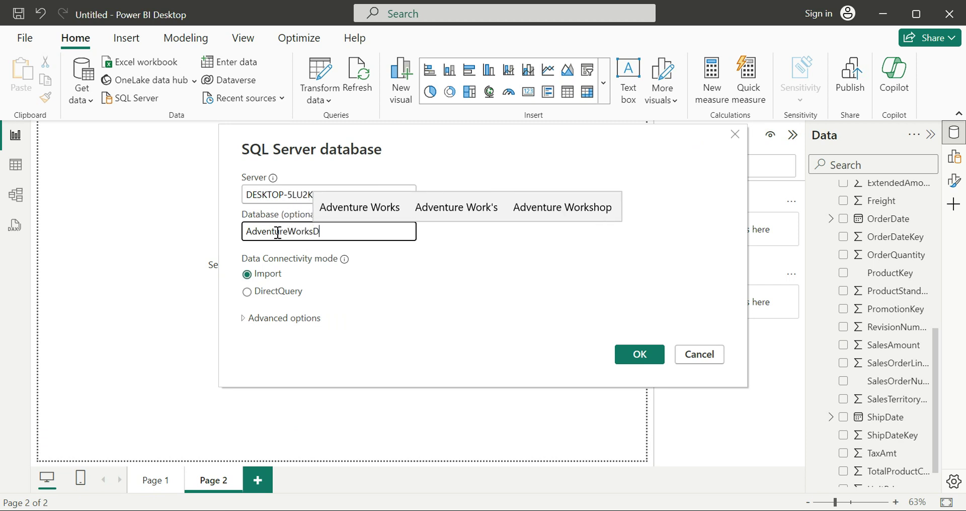
{"action": "left_click", "coordinate": [268, 288]}
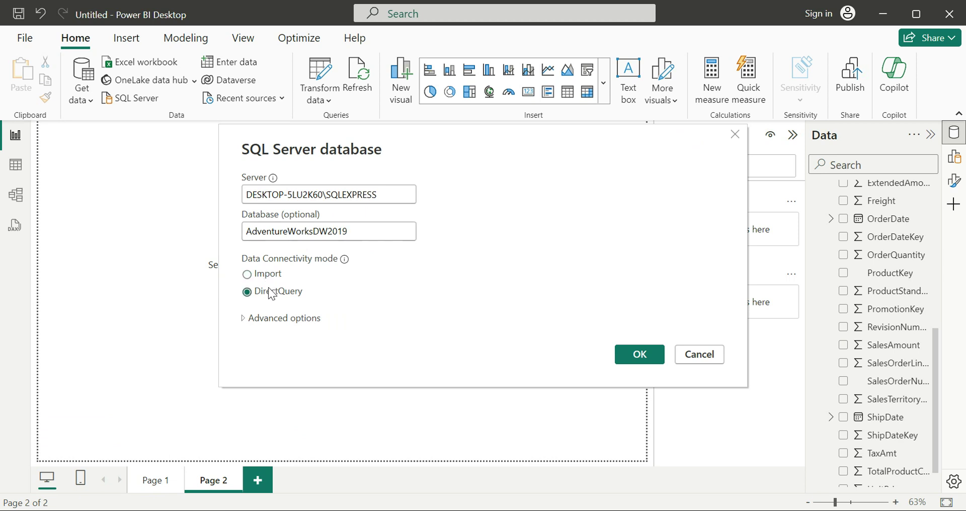
Under advanced options, enter the SQL statement Select * from [dbo].[FactInternetSales]
{"action": "left_click", "coordinate": [244, 327]}
{"action": "left_click", "coordinate": [302, 326]}
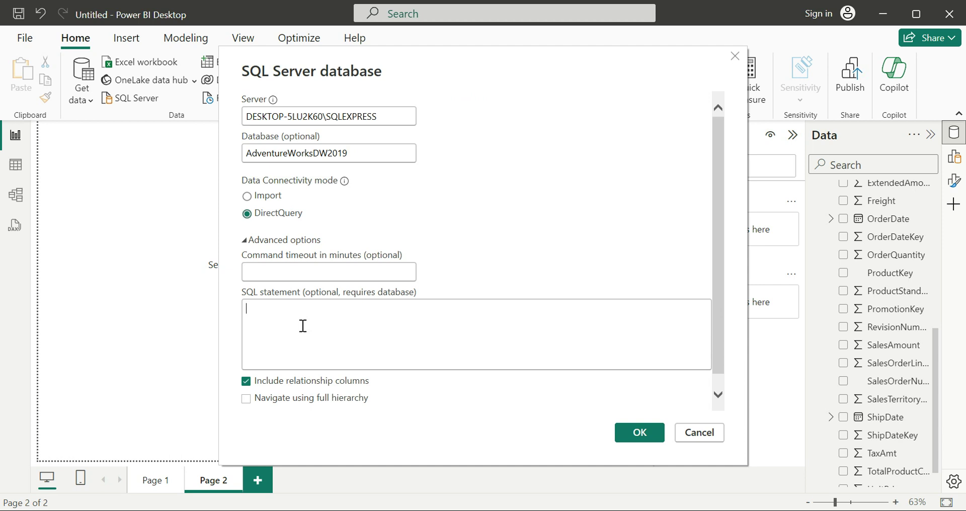
{"action": "type", "text": "Select"}
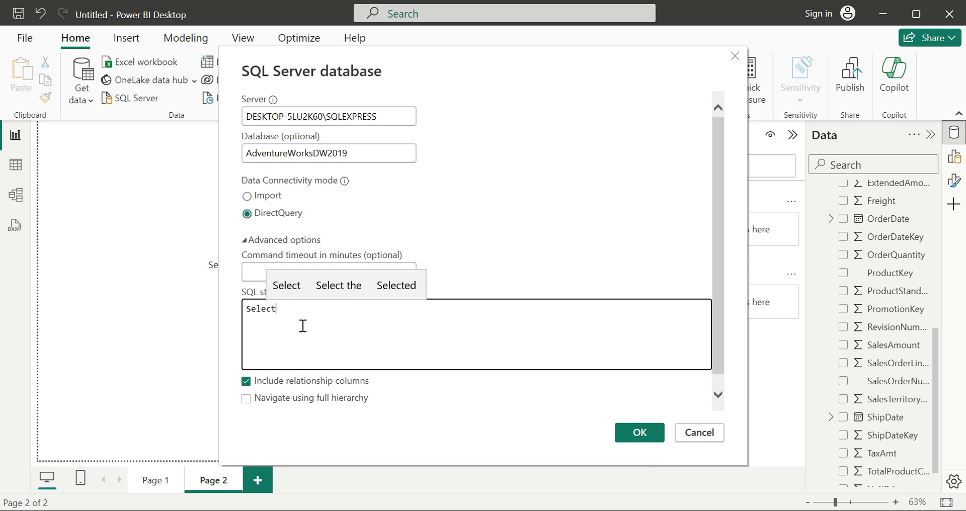
{"action": "type", "text": " * from "}
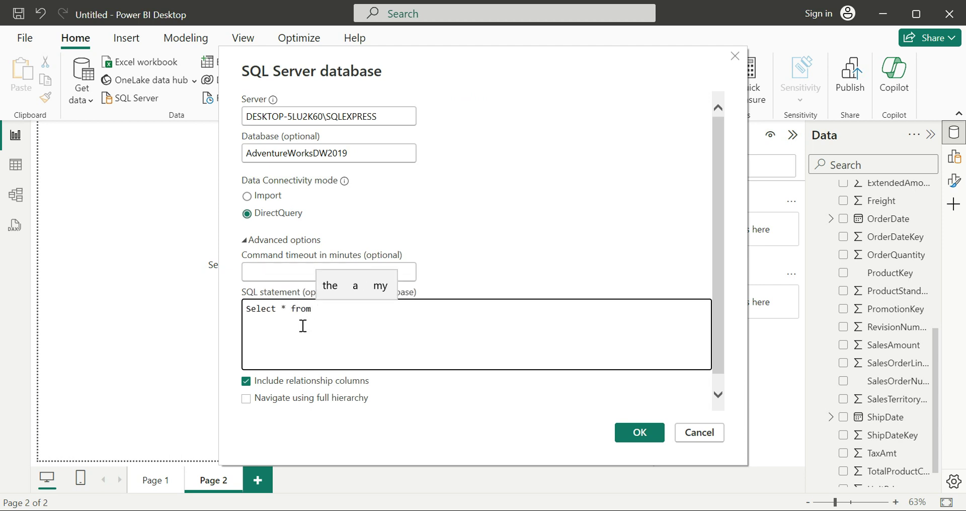
{"action": "type", "text": "[dbo]"}
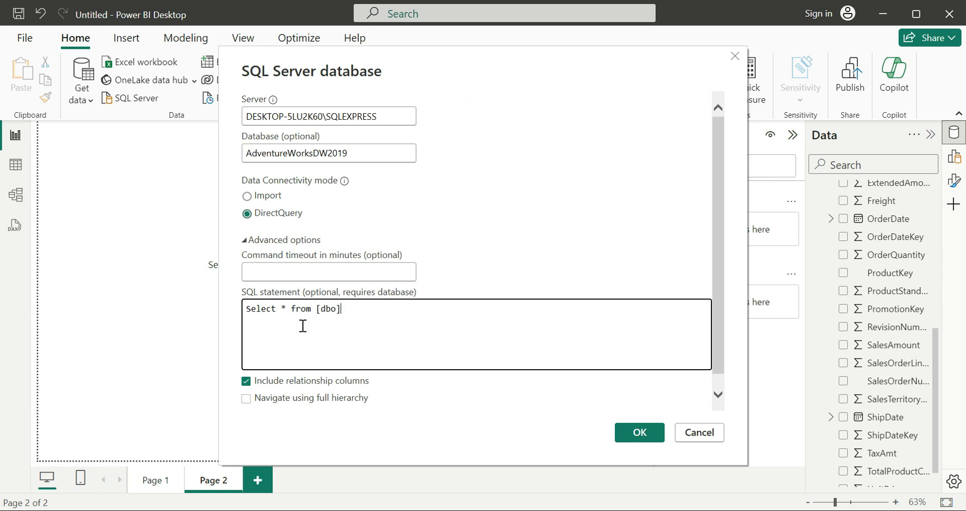
{"action": "type", "text": ".[Fa"}
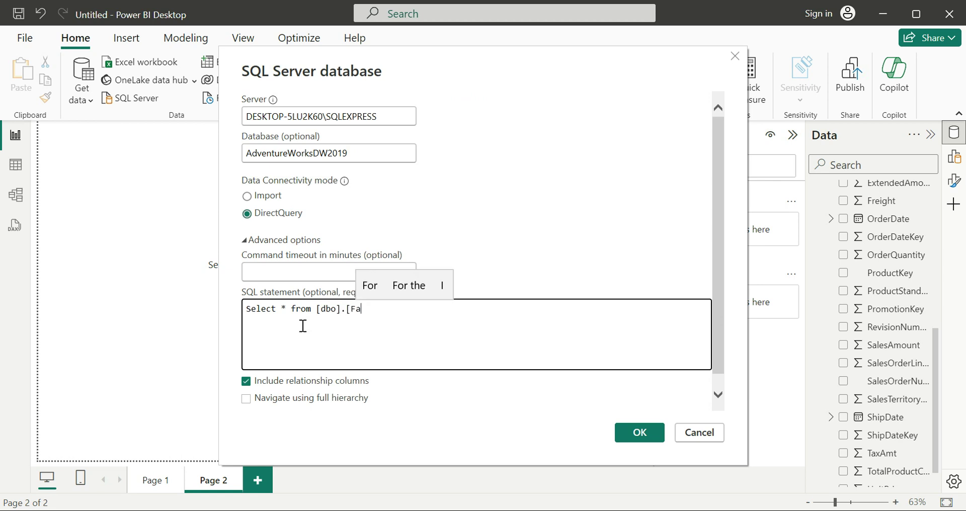
{"action": "type", "text": "ctIntern"}
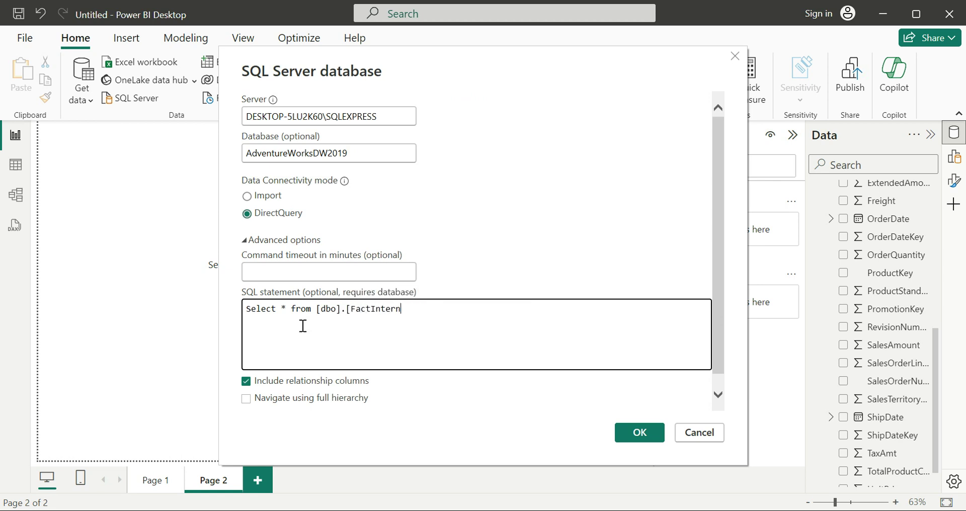
{"action": "type", "text": "etSales"}
Run the FactInternetSales query and load its preview into the model as DirectQuery table Query1
{"action": "left_click", "coordinate": [625, 433]}
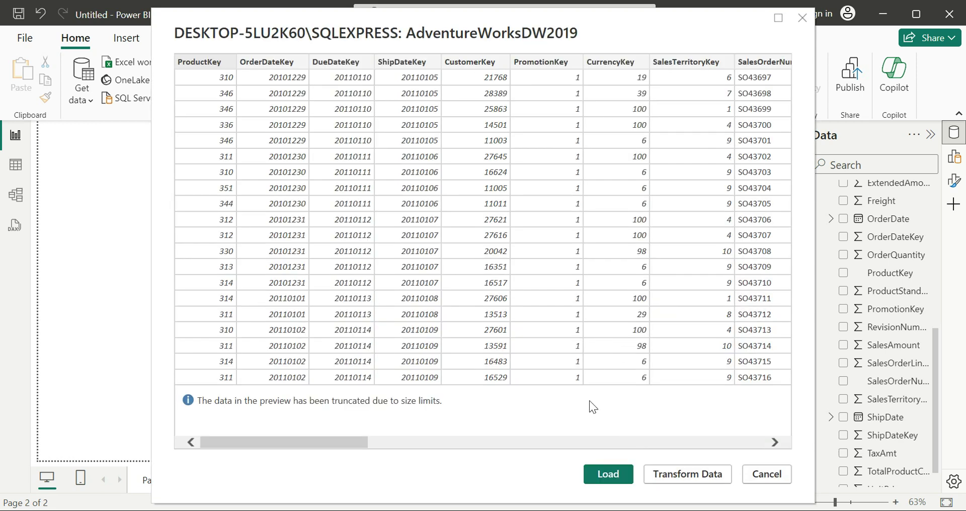
{"action": "left_click", "coordinate": [601, 475]}
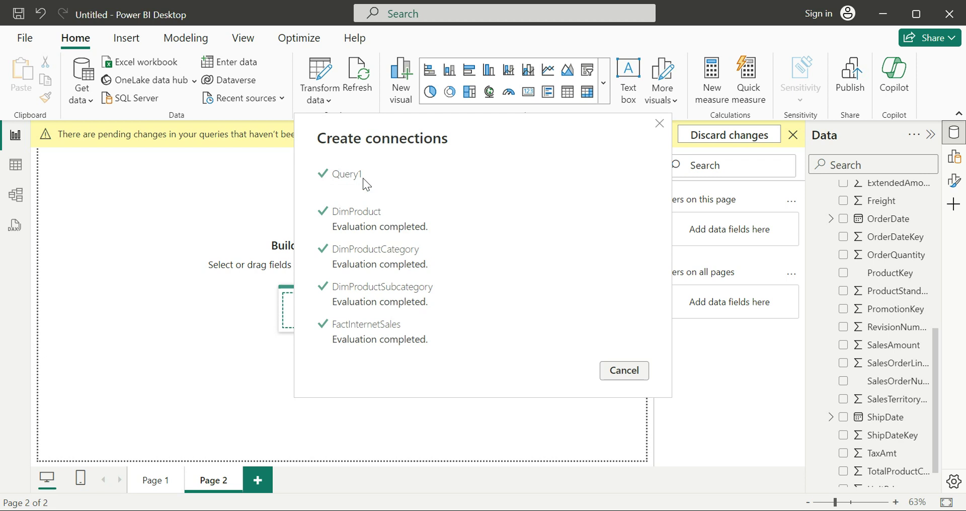
In Model view, move DimProductCategory beside DimProductSubcategory and raise the Query1 card
{"action": "left_click", "coordinate": [18, 194]}
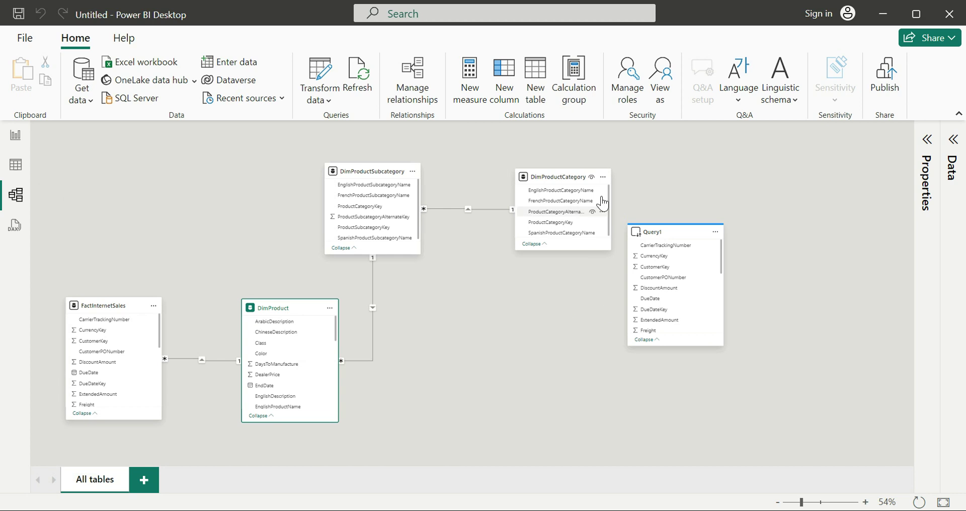
{"action": "left_click_drag", "start_coordinate": [559, 174], "coordinate": [514, 167]}
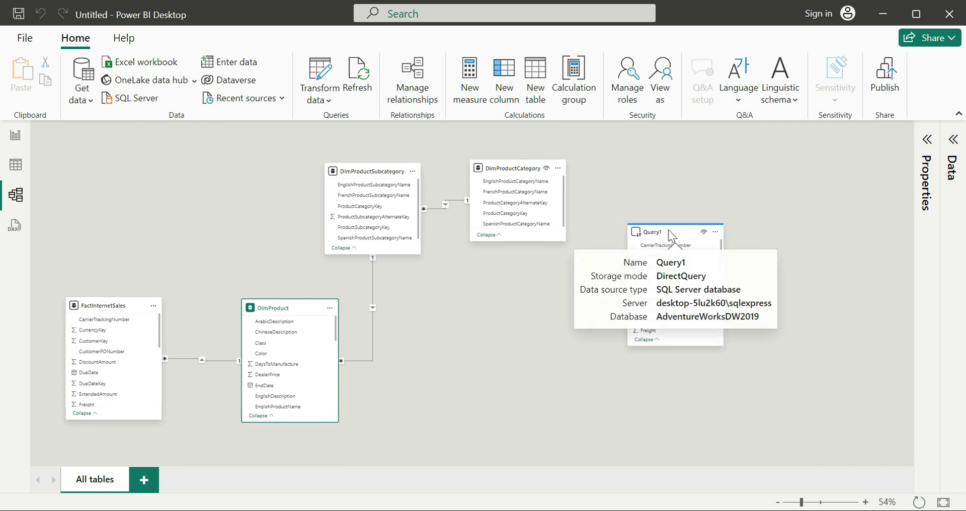
{"action": "left_click_drag", "start_coordinate": [668, 230], "coordinate": [679, 202]}
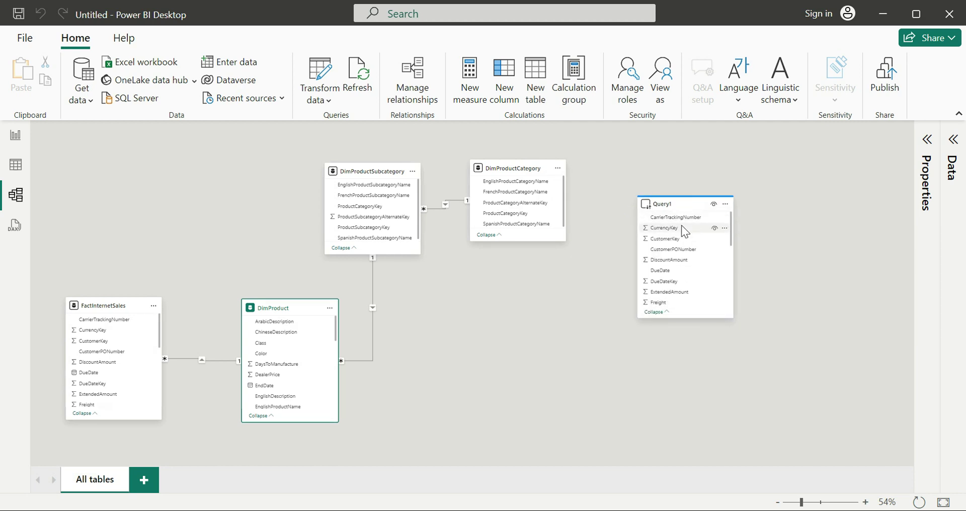
{"action": "mouse_move", "coordinate": [686, 206]}
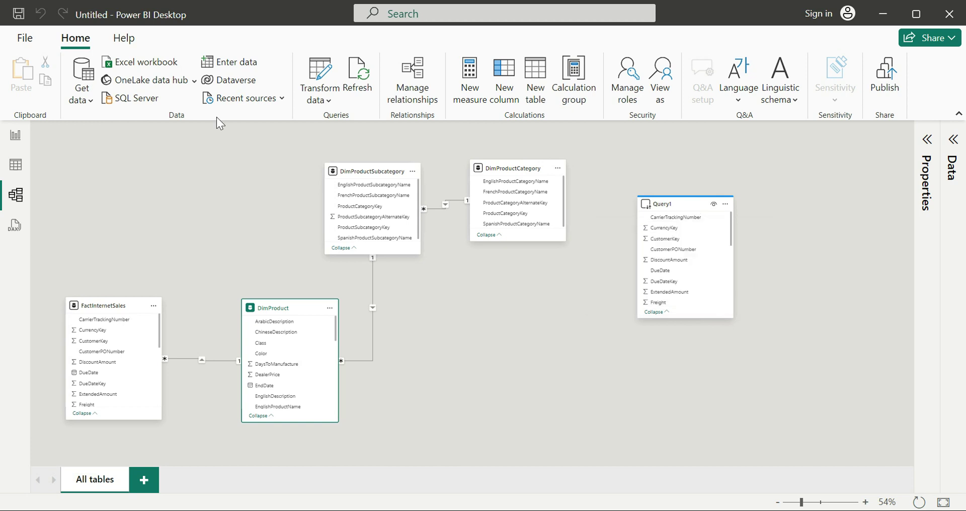
Back in Report view, collapse DimProductSubcategory and FactInternetSales in the Data pane to show Query1
{"action": "left_click", "coordinate": [16, 146]}
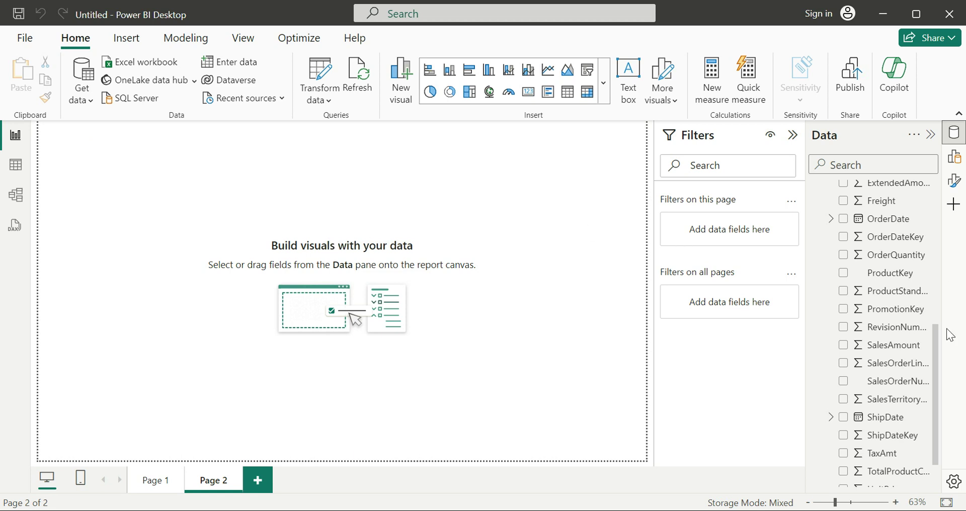
{"action": "left_click_drag", "start_coordinate": [932, 333], "coordinate": [920, 161]}
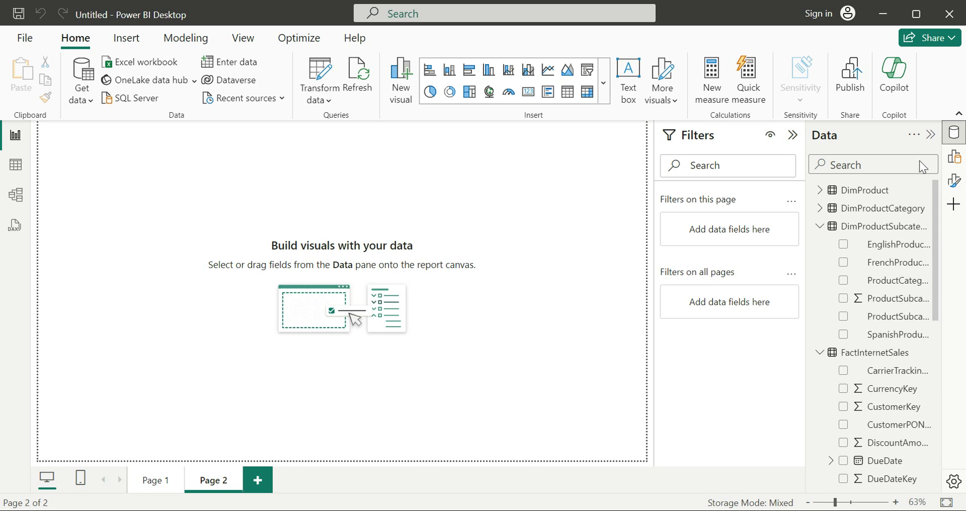
{"action": "left_click", "coordinate": [819, 227]}
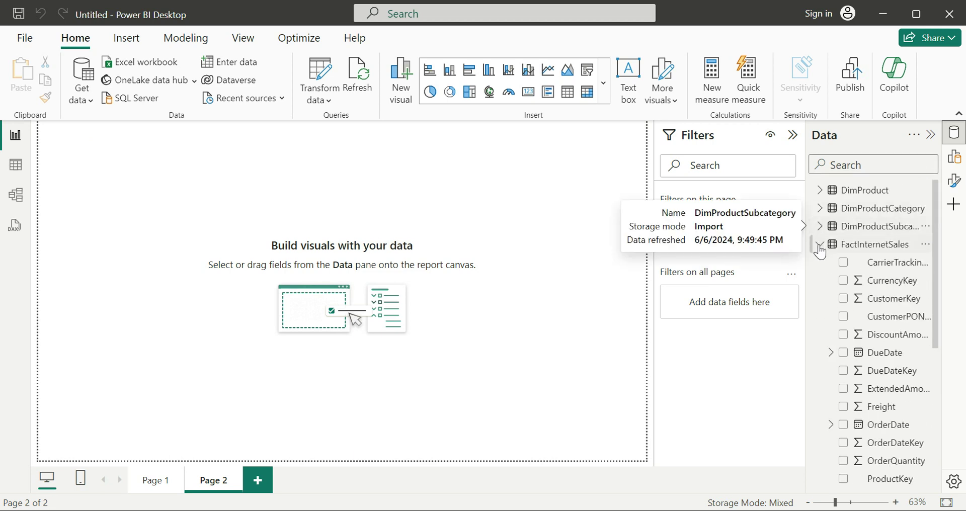
{"action": "left_click", "coordinate": [819, 247]}
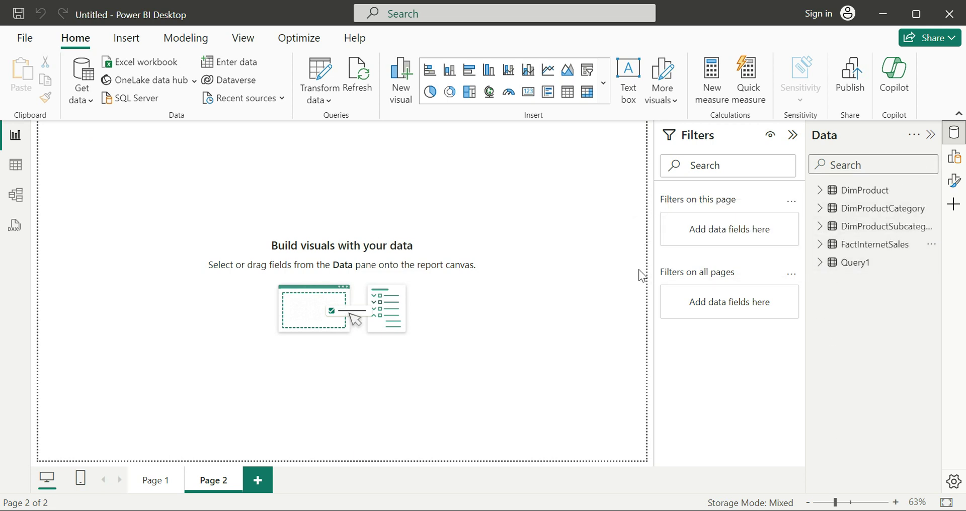